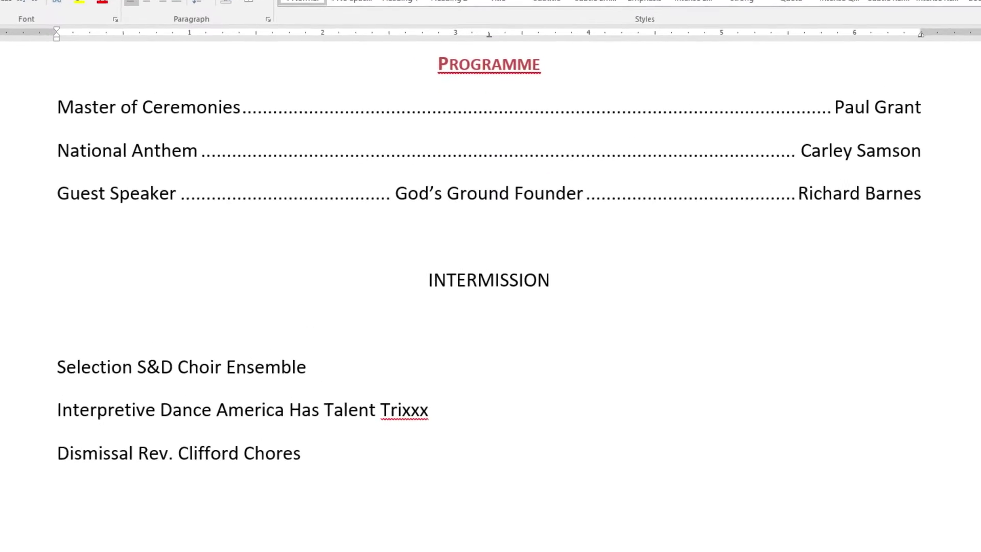
# Insert dot-leader tabs before S&D Choir Ensemble, America Has Talent and the dance performer's name
pyautogui.click(132, 368)
pyautogui.press('Tab')
pyautogui.click(212, 411)
pyautogui.press('Tab')
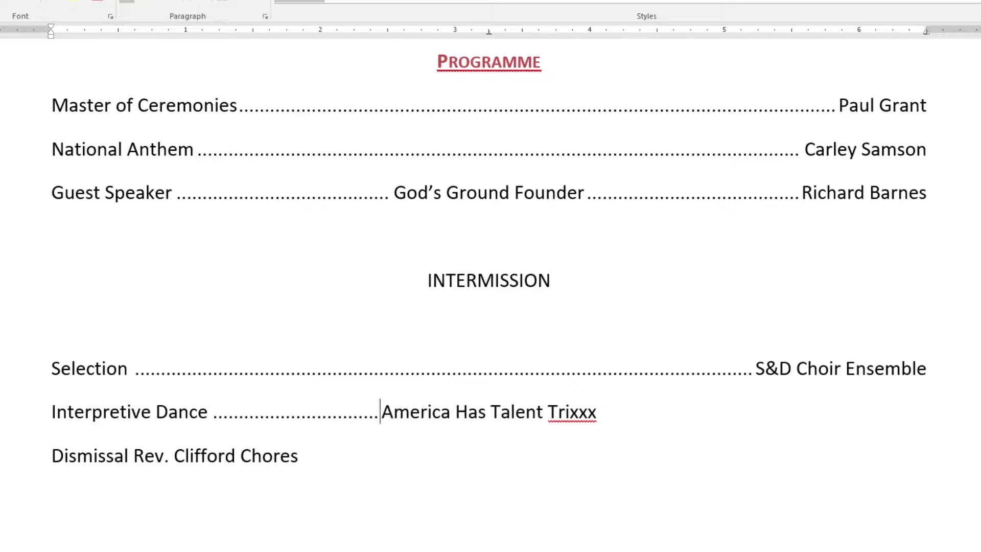
pyautogui.click(551, 411)
pyautogui.press('Tab')
# Start the Dismissal line's leader with a tab and a long run of periods
pyautogui.click(132, 455)
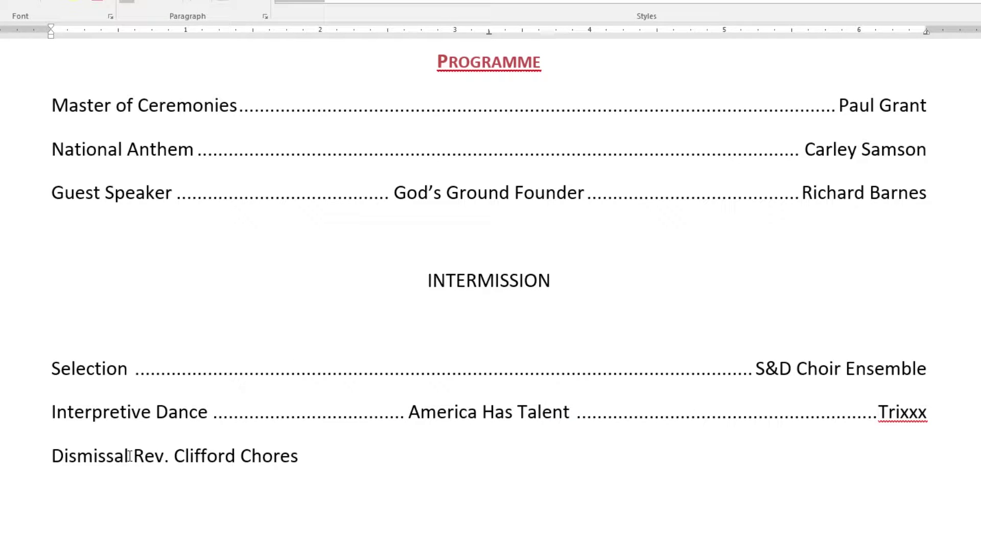
pyautogui.press('Tab')
pyautogui.write('......................................................................')
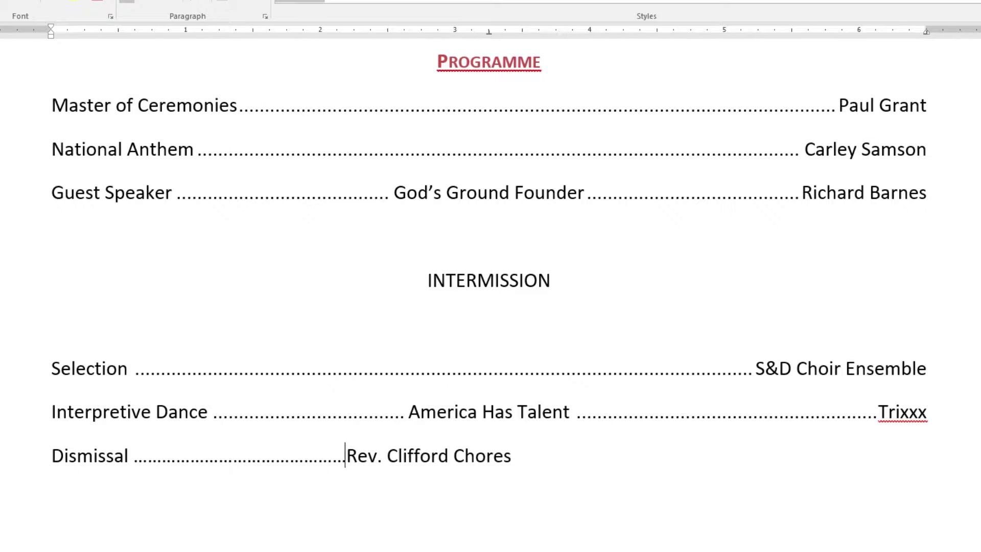
pyautogui.write('...................................')
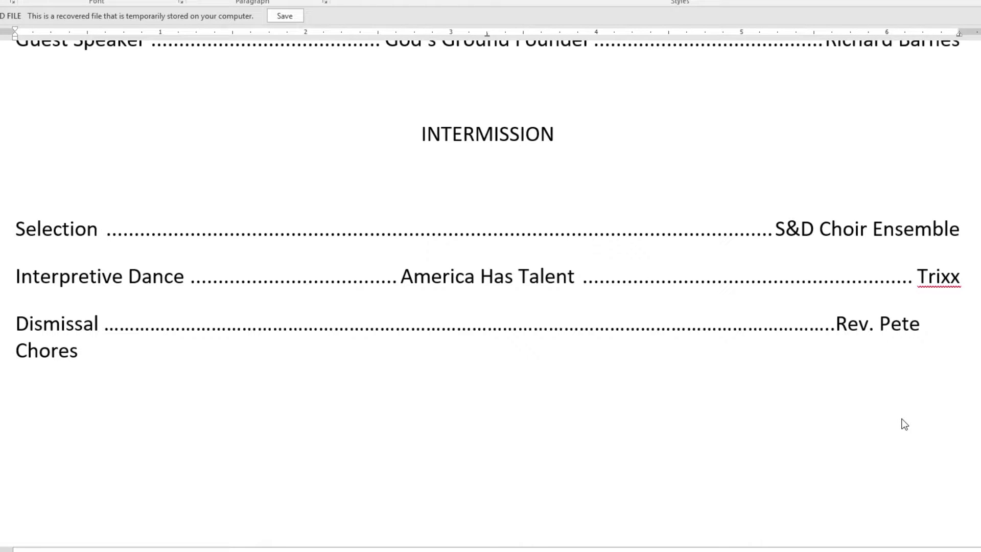
# Delete surplus dots and spaces before the reverend's name so it fits on the Dismissal line
pyautogui.click(838, 327)
pyautogui.press('BackSpace')
pyautogui.press('BackSpace')
pyautogui.press('BackSpace')
pyautogui.press('BackSpace')
pyautogui.press('BackSpace')
pyautogui.press('BackSpace')
pyautogui.press('BackSpace')
pyautogui.press('BackSpace')
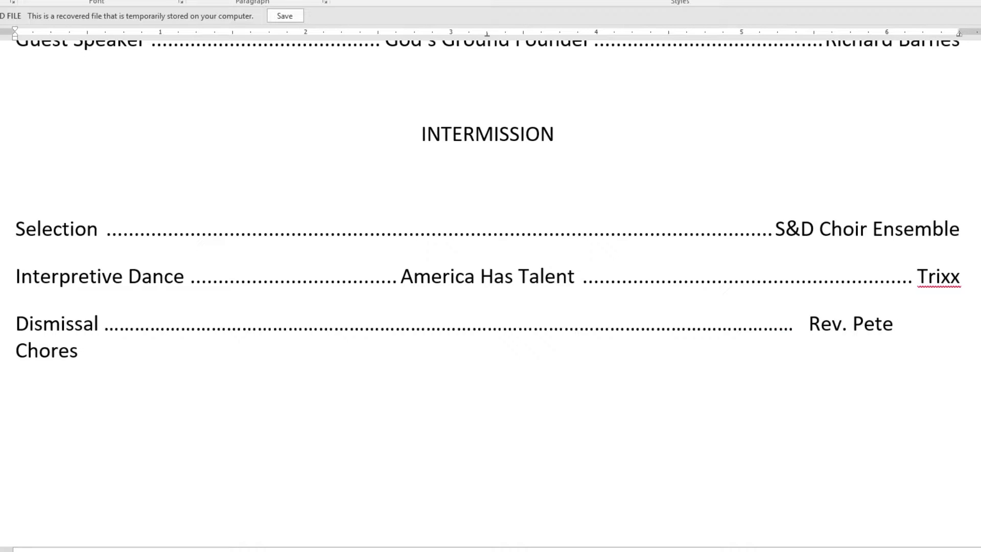
pyautogui.press('BackSpace')
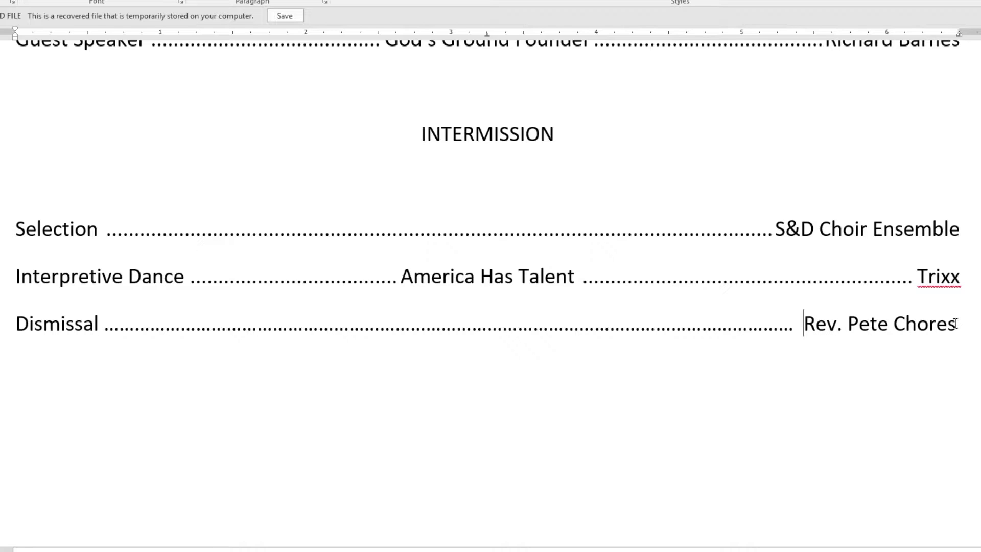
pyautogui.press('BackSpace')
pyautogui.press('BackSpace')
pyautogui.press('BackSpace')
pyautogui.press('BackSpace')
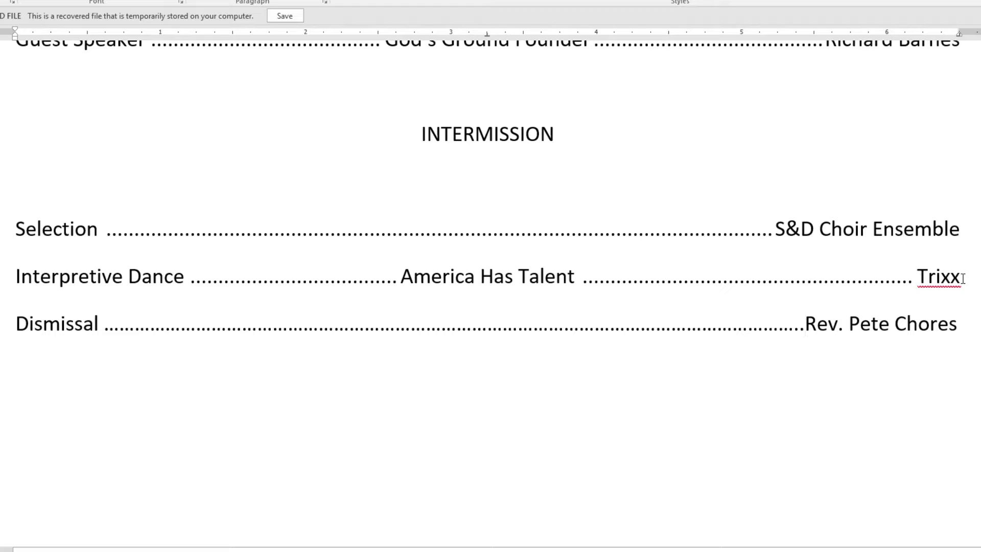
# Replace the reverend's first name, then trim the leader dots so the Dismissal line fits
pyautogui.click(870, 323)
pyautogui.doubleClick(870, 323)
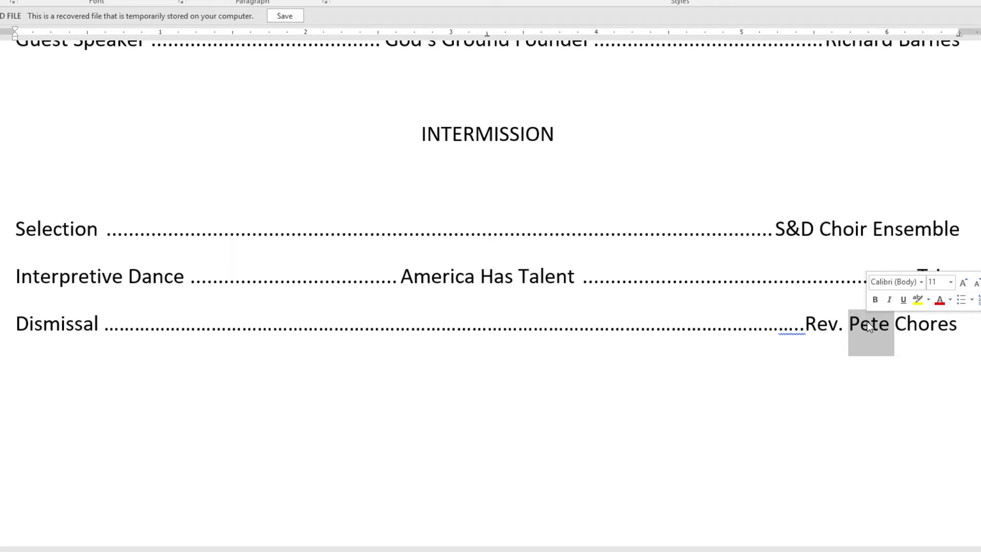
pyautogui.write('Jamison')
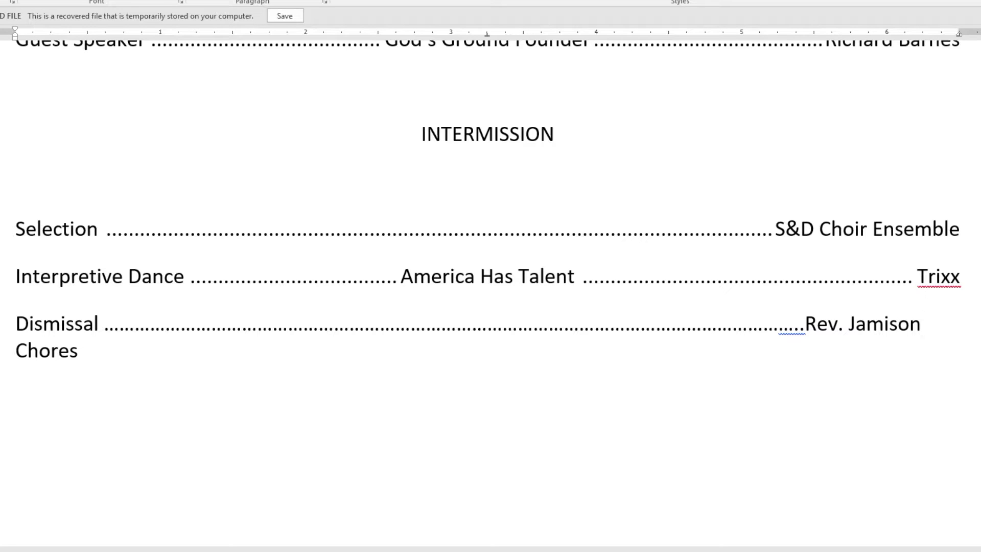
pyautogui.click(807, 327)
pyautogui.press('BackSpace')
pyautogui.press('BackSpace')
pyautogui.press('BackSpace')
pyautogui.press('BackSpace')
pyautogui.press('BackSpace')
pyautogui.press('BackSpace')
pyautogui.press('BackSpace')
pyautogui.press('BackSpace')
pyautogui.press('BackSpace')
pyautogui.press('BackSpace')
pyautogui.press('BackSpace')
pyautogui.press('BackSpace')
pyautogui.press('BackSpace')
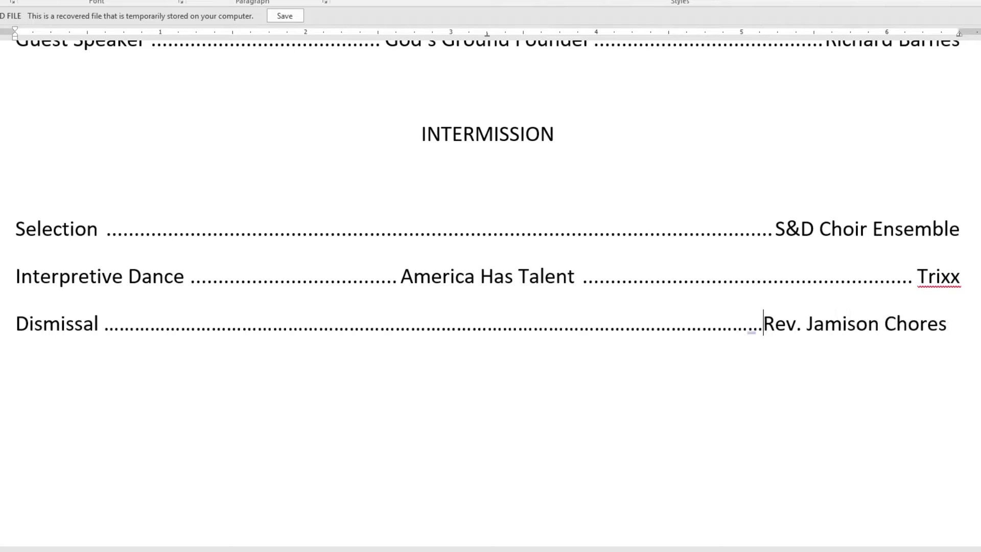
pyautogui.write('..')
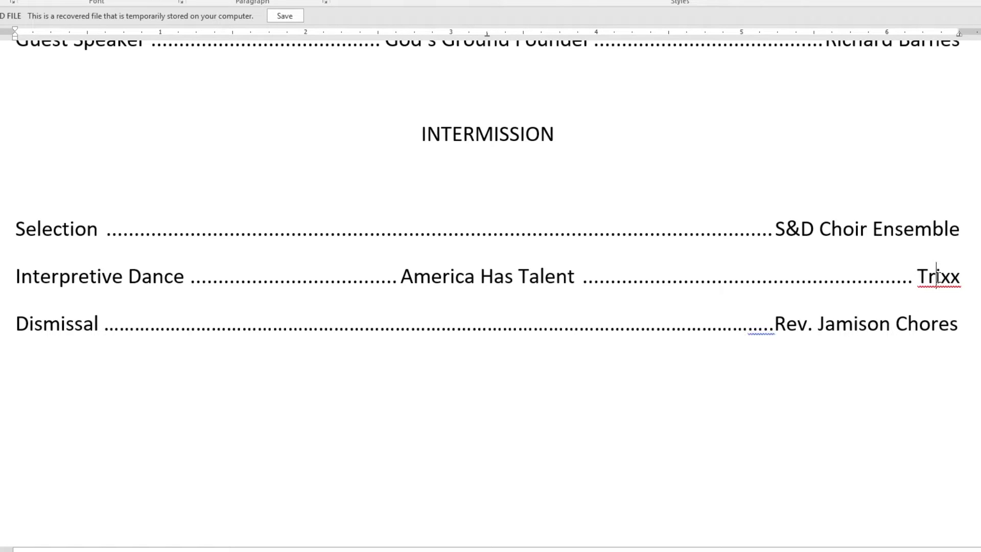
# Overwrite the Interpretive Dance performer's name with the new two-word performer name
pyautogui.doubleClick(940, 277)
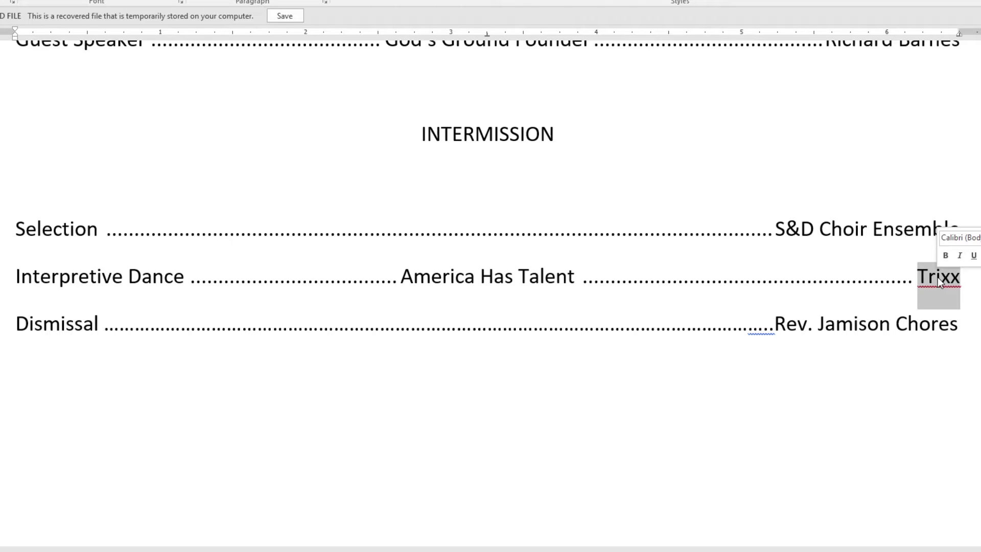
pyautogui.write('Twinkle Toe')
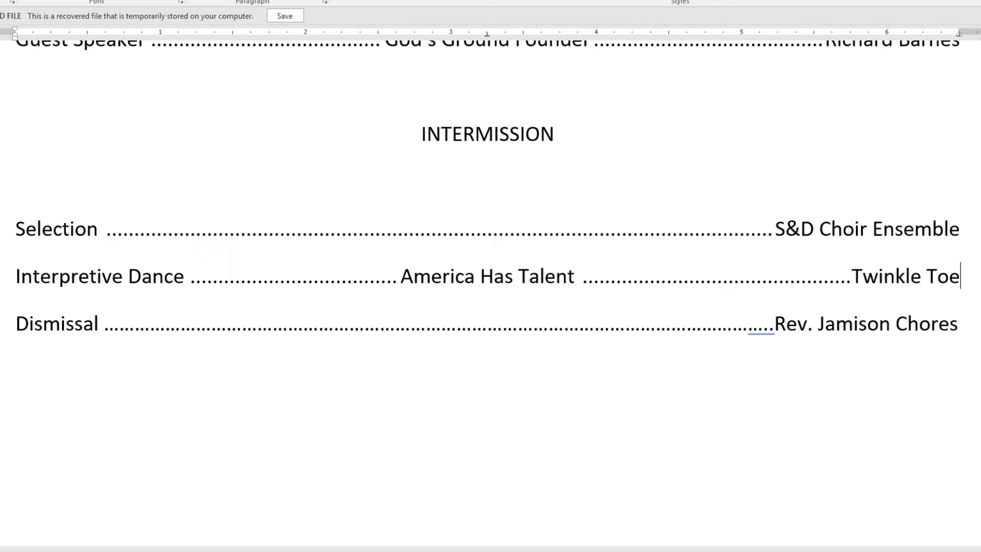
pyautogui.write('s')
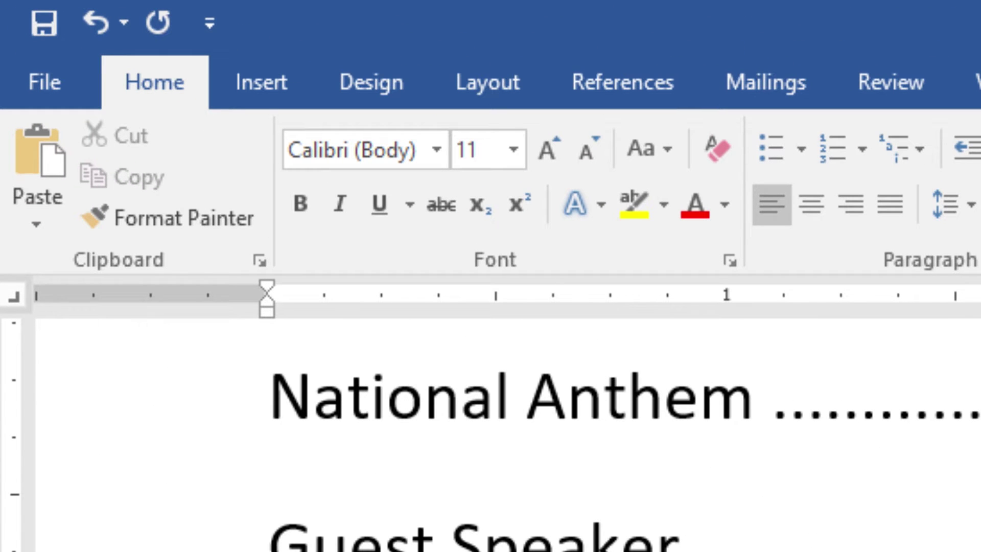
# Switch the ruler's tab selector to Right Tab and place a stop near the right margin
pyautogui.click(15, 301)
pyautogui.click(14, 302)
pyautogui.click(14, 301)
pyautogui.click(14, 302)
pyautogui.click(14, 301)
pyautogui.click(14, 302)
pyautogui.click(15, 302)
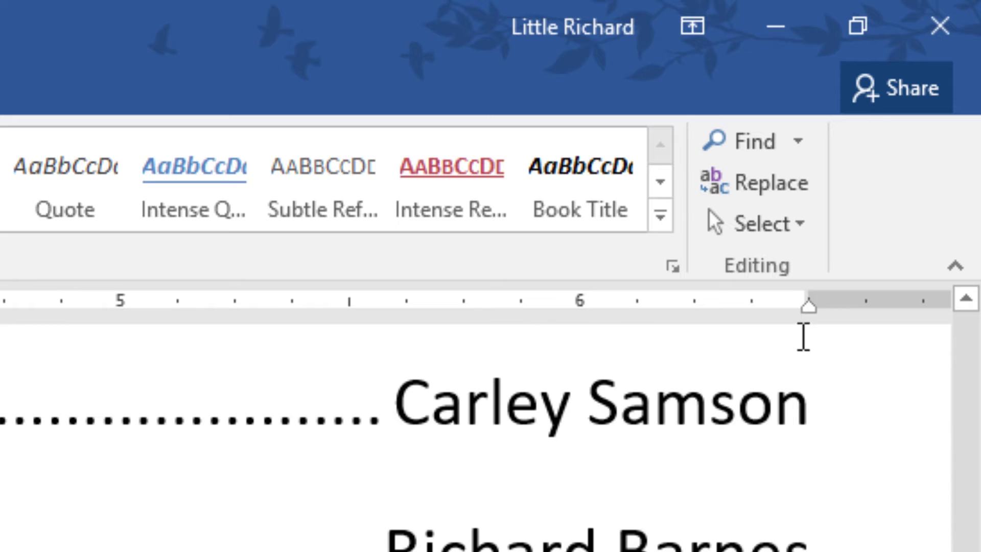
pyautogui.click(792, 309)
pyautogui.moveTo(780, 311); pyautogui.dragTo(806, 318)
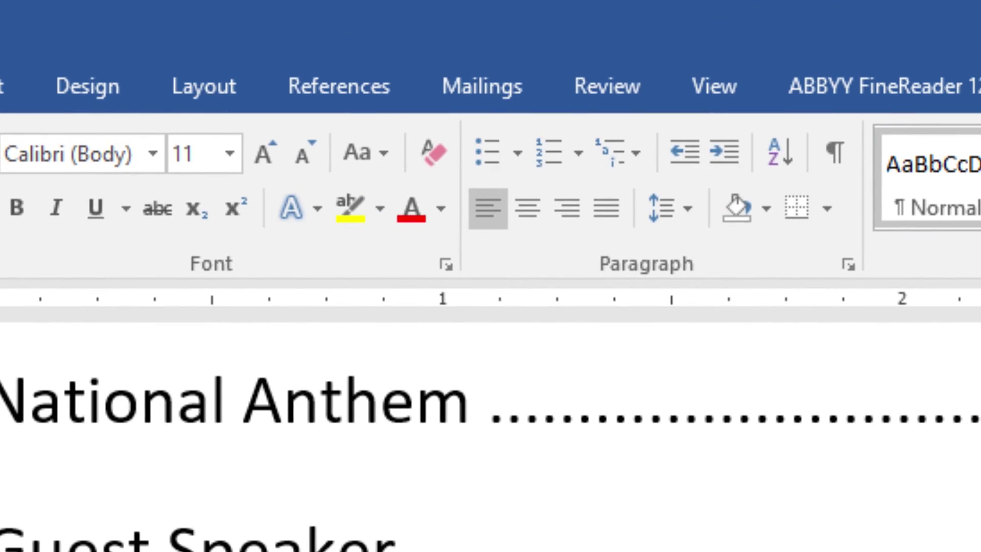
# Give the 6.44" right tab stop a dotted leader in the Tabs dialog and apply it
pyautogui.click(848, 265)
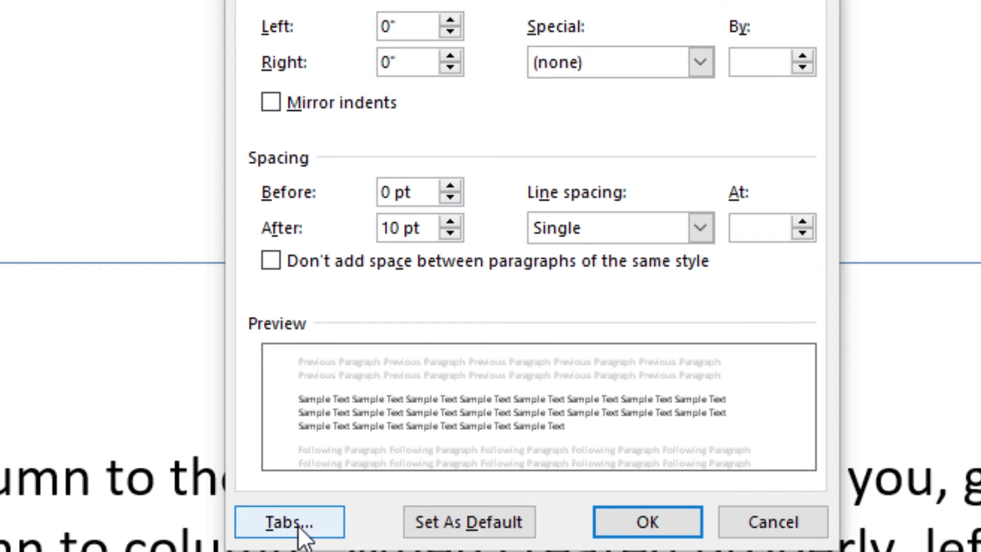
pyautogui.click(290, 522)
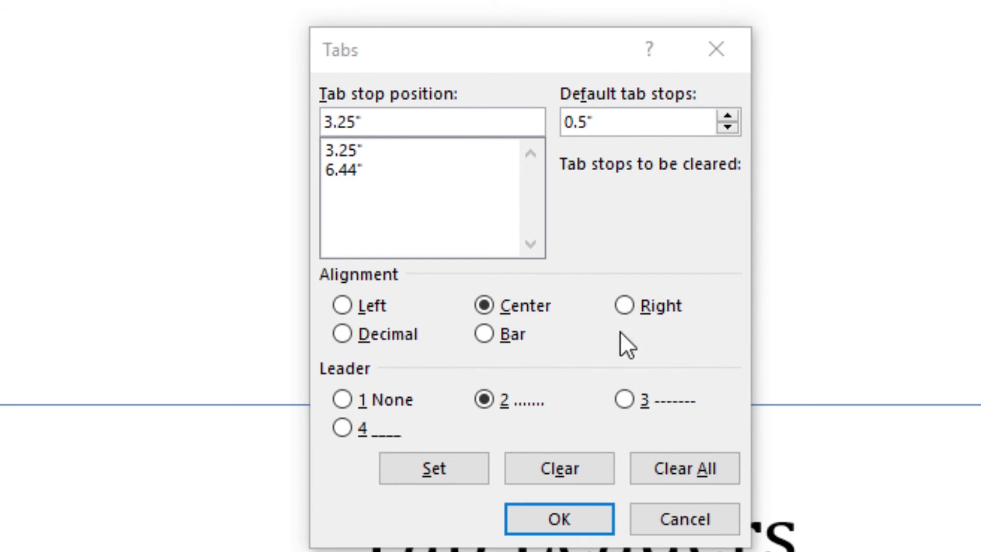
pyautogui.click(351, 170)
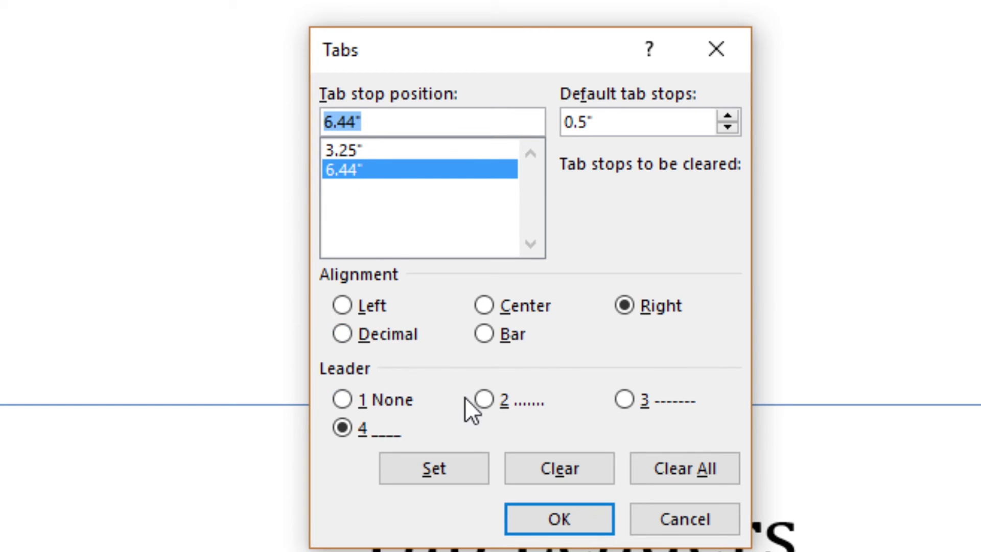
pyautogui.click(485, 400)
pyautogui.click(625, 401)
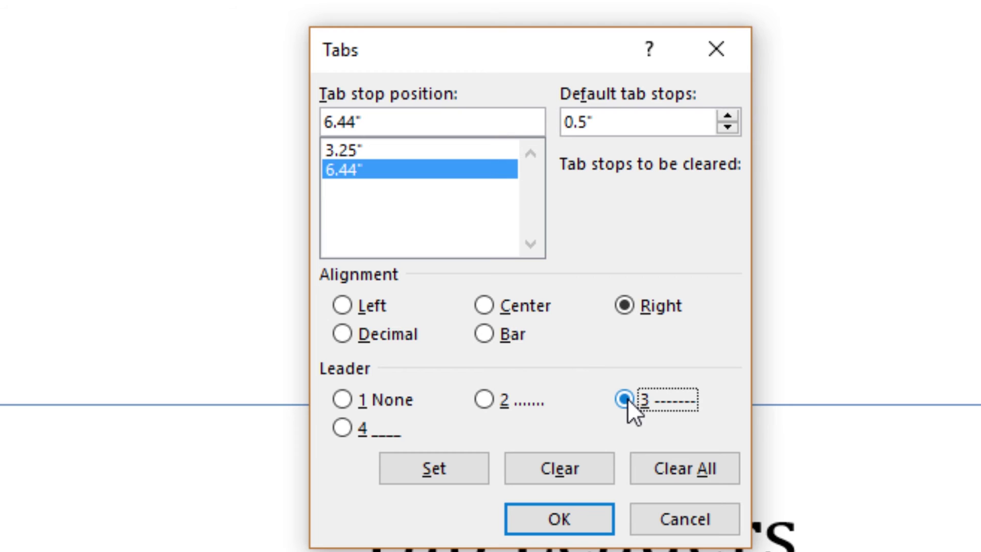
pyautogui.click(342, 428)
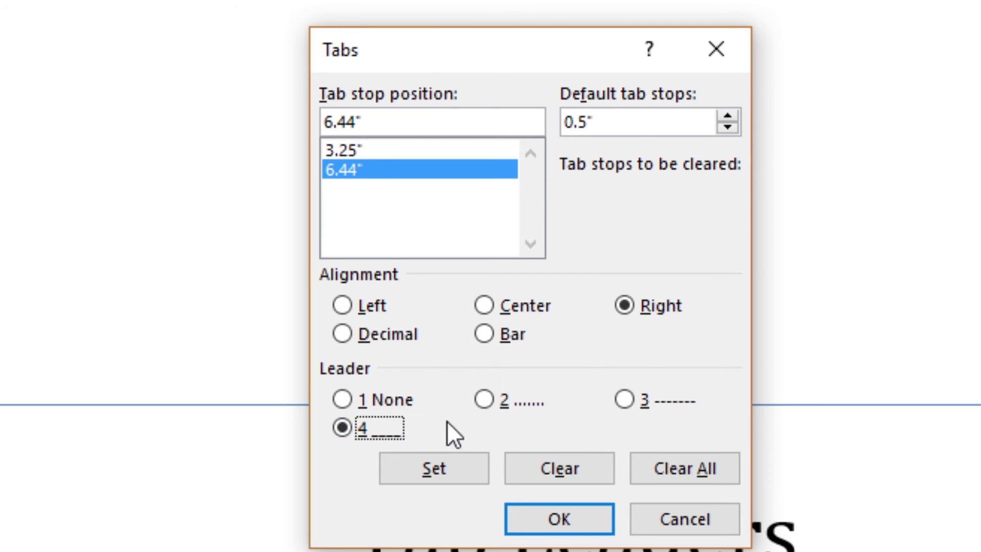
pyautogui.click(483, 400)
pyautogui.click(558, 518)
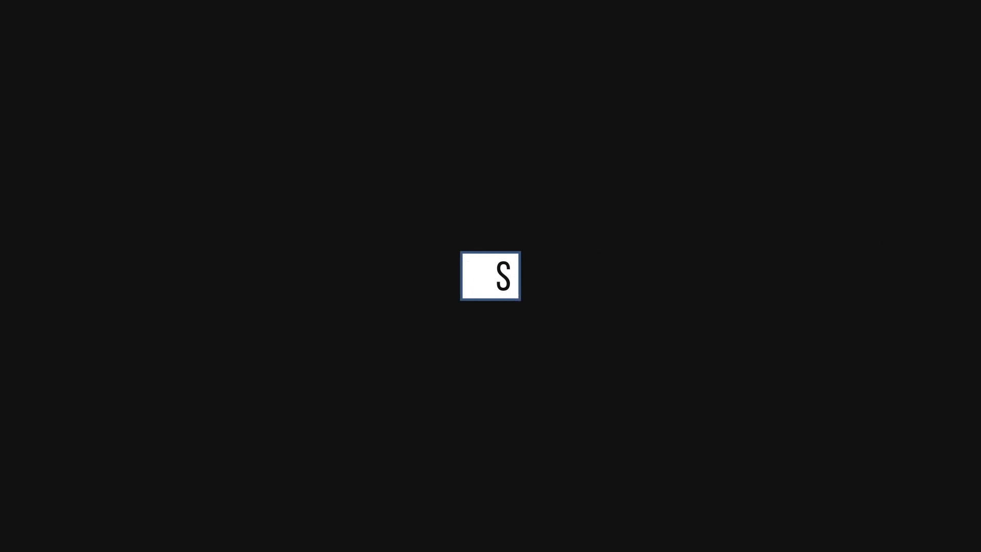